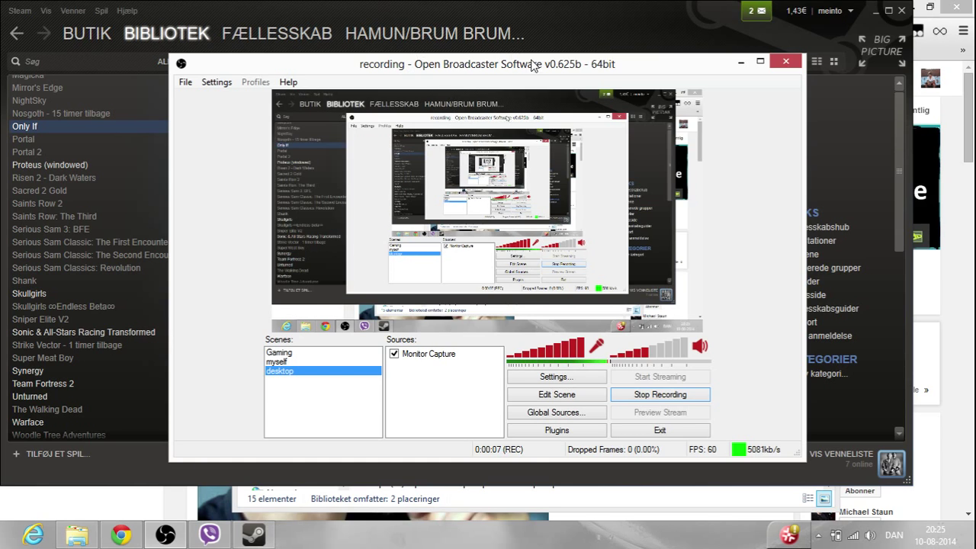
- Check the OBS video adapter list, leaving it on NVIDIA GeForce GT 635M
click(216, 81)
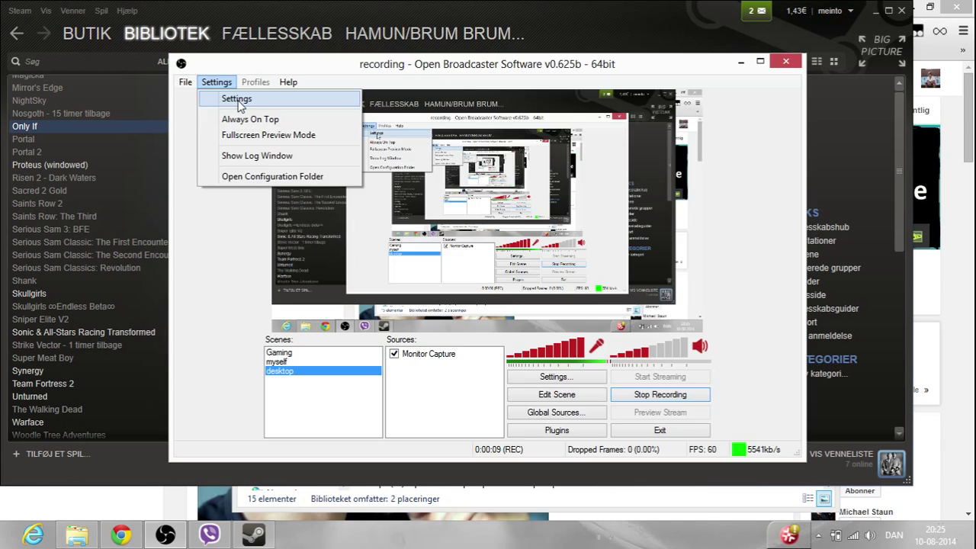
click(239, 101)
click(231, 75)
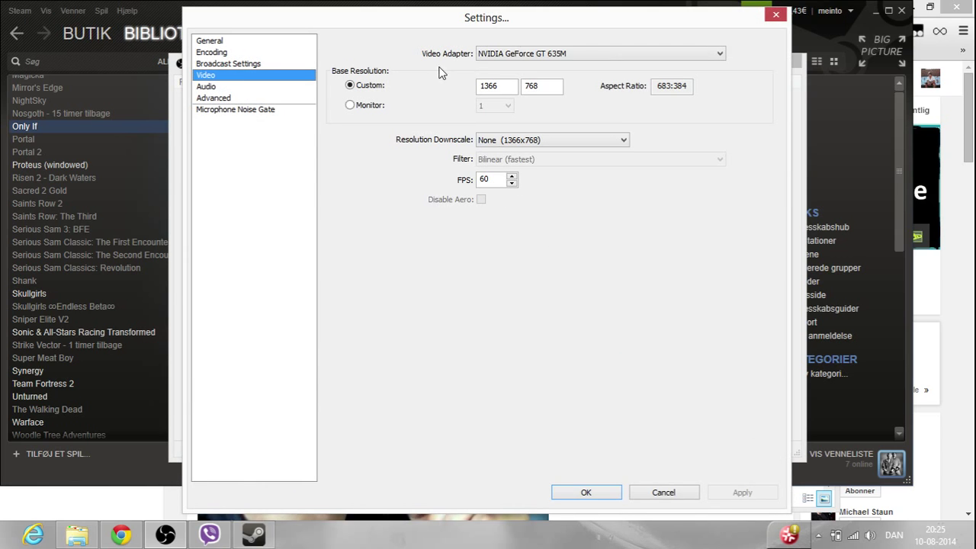
click(501, 55)
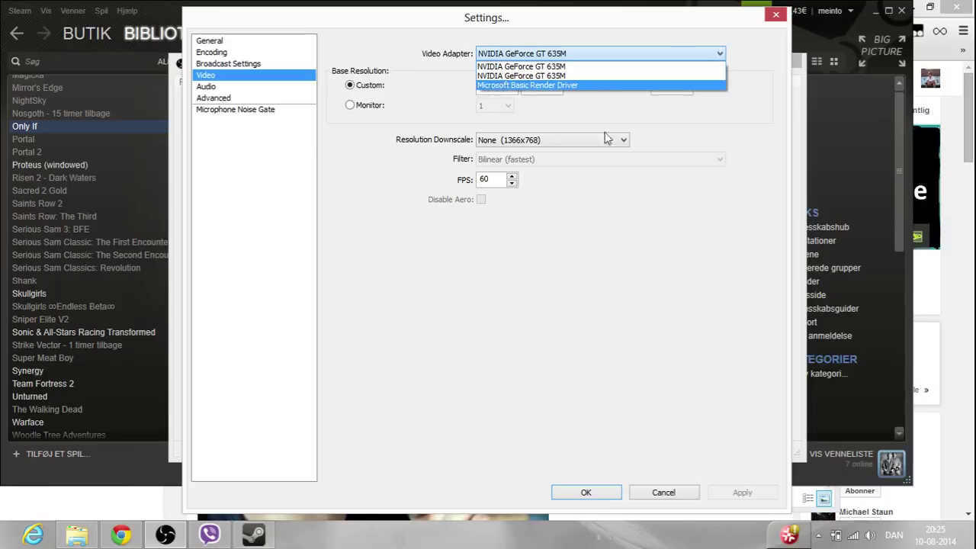
click(773, 17)
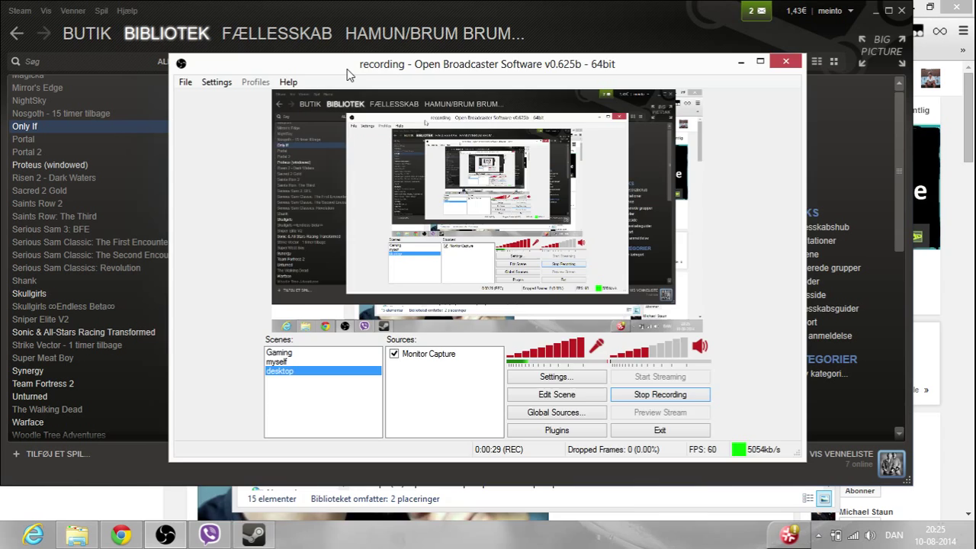
mouse_move(347, 64)
mouse_down()
mouse_move(365, 295)
mouse_move(353, 45)
mouse_up()
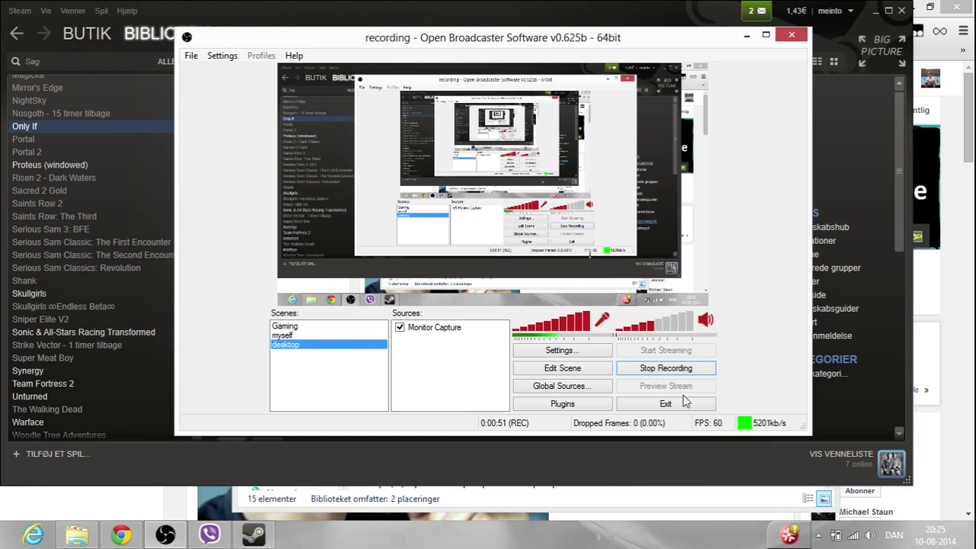
- Open NVIDIA Control Panel from the tray, keep PhysX on CPU, and go to Administrer 3D-indstillinger
click(818, 535)
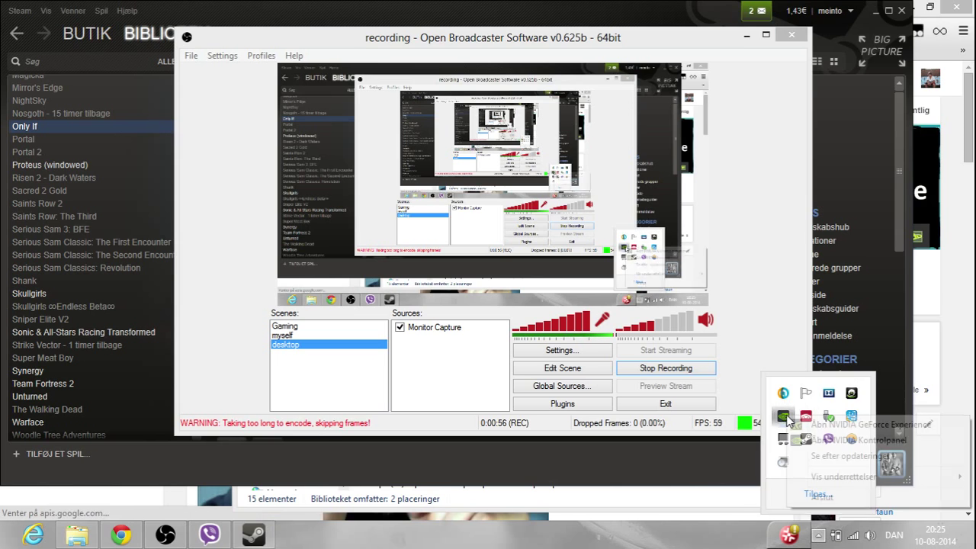
right_click(783, 416)
click(846, 441)
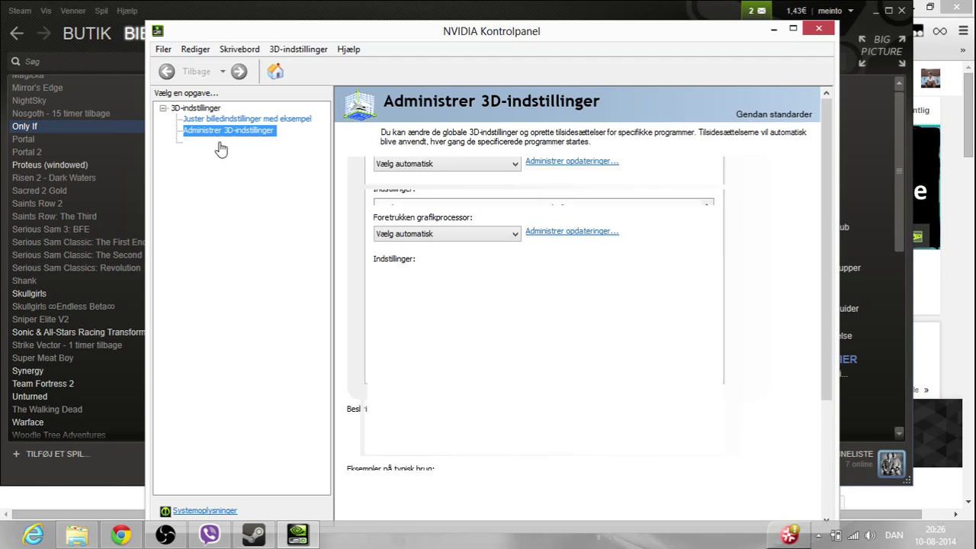
click(207, 143)
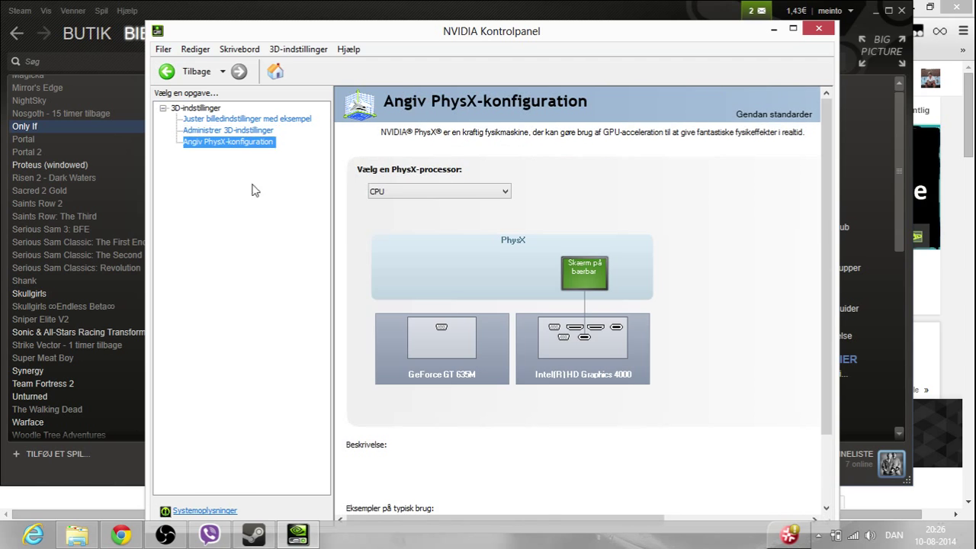
click(423, 191)
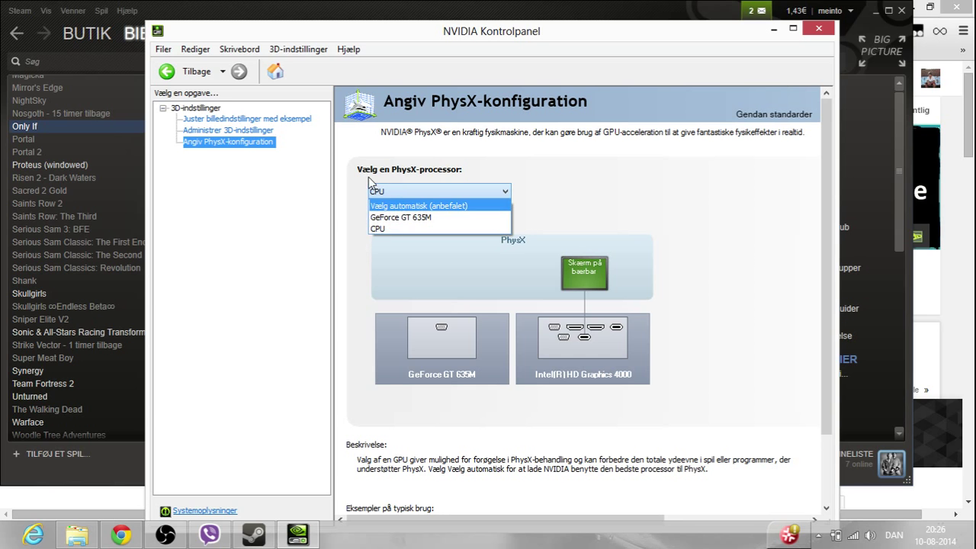
click(270, 192)
click(229, 131)
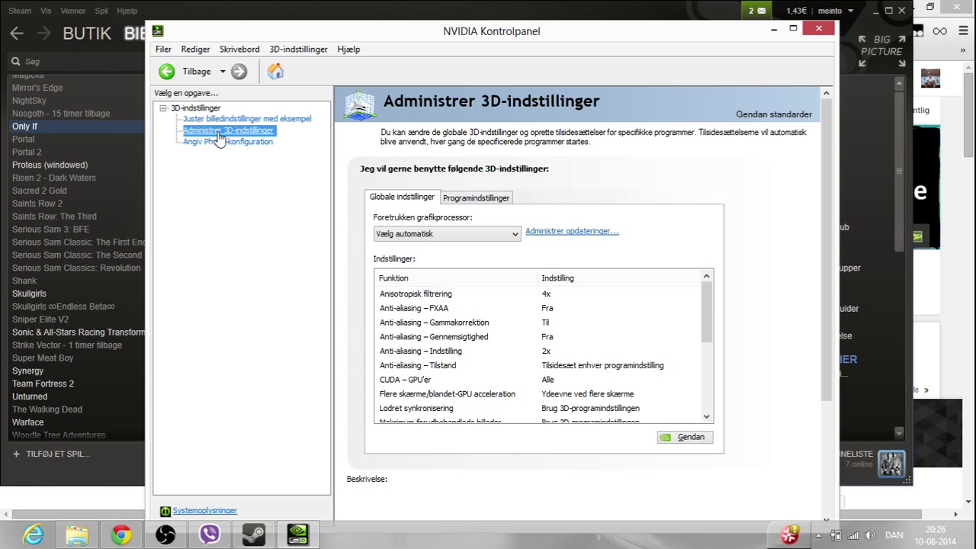
- Set Foretrukken grafikprocessor to Integreret grafik and close the NVIDIA Kontrolpanel
click(506, 233)
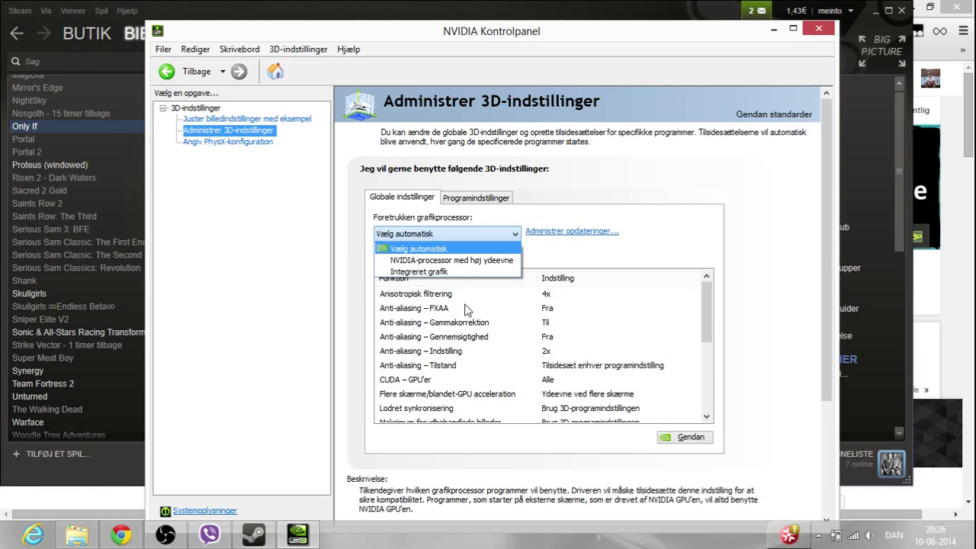
click(425, 272)
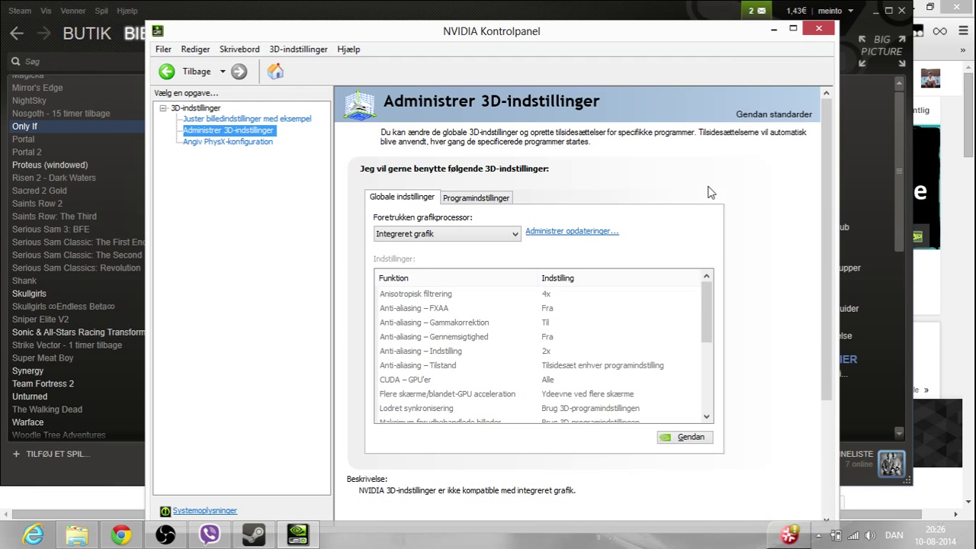
click(818, 28)
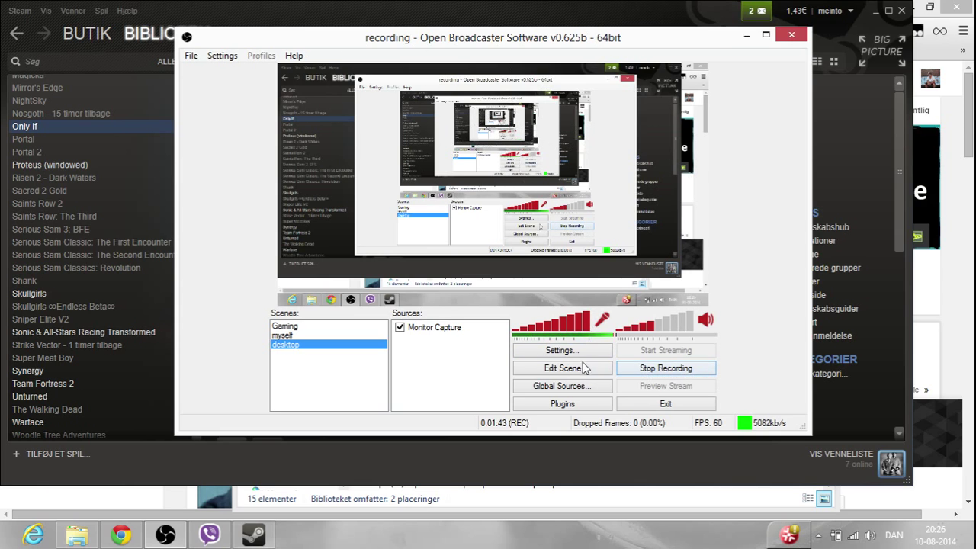
- Restart the recording and open the OBS video settings to review the adapter list
click(646, 374)
click(221, 57)
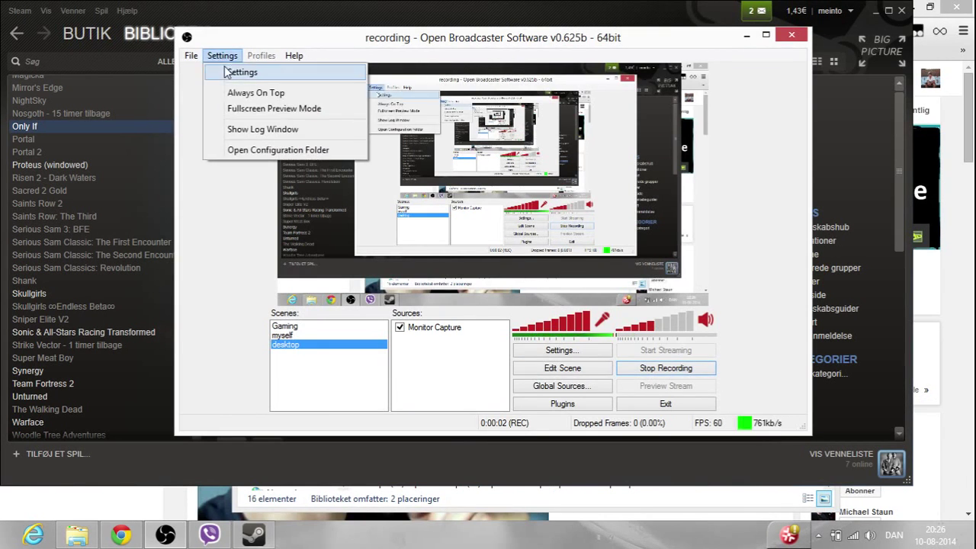
click(229, 71)
click(511, 54)
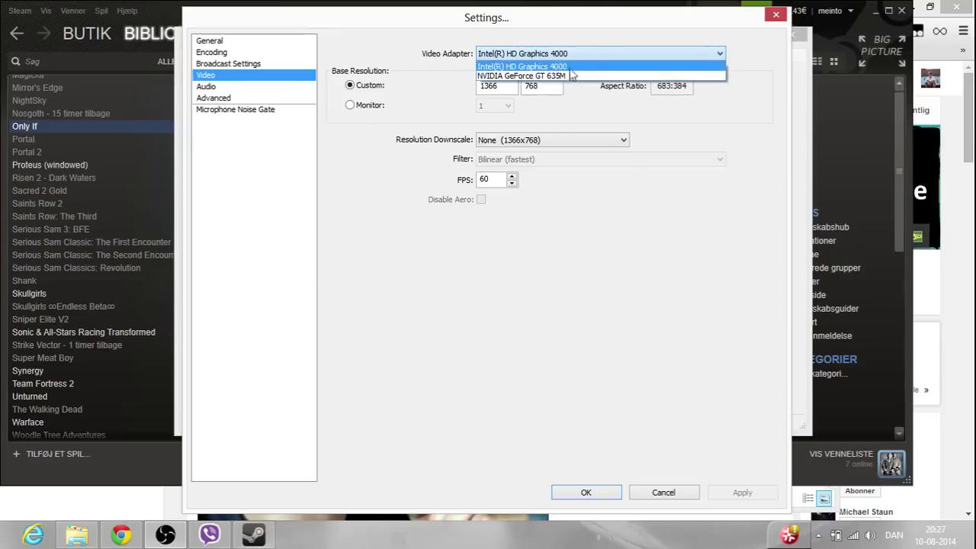
click(625, 25)
mouse_move(607, 23)
mouse_down()
mouse_move(610, 326)
mouse_move(634, 21)
mouse_move(557, 16)
mouse_up()
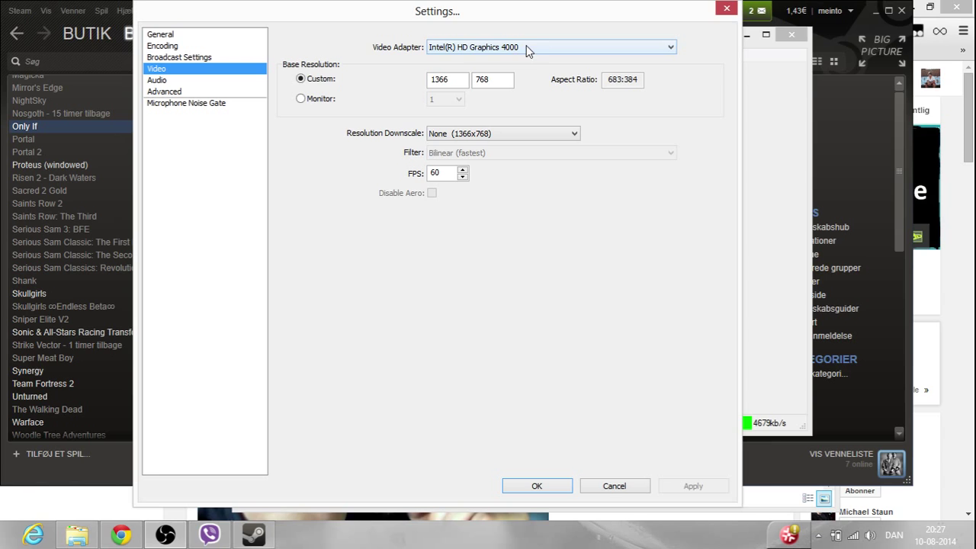
- Select Intel HD Graphics 4000 as the video adapter, apply it, and close settings
click(469, 48)
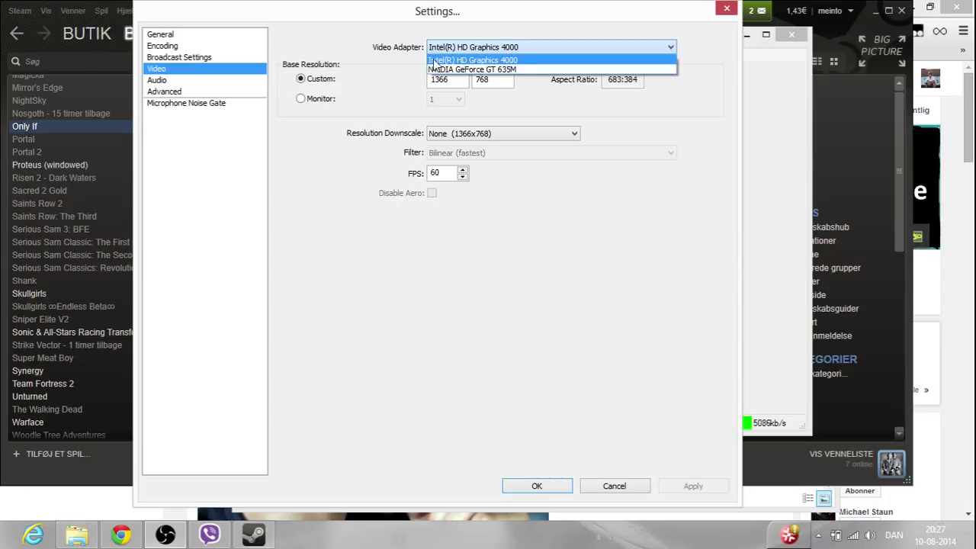
click(518, 61)
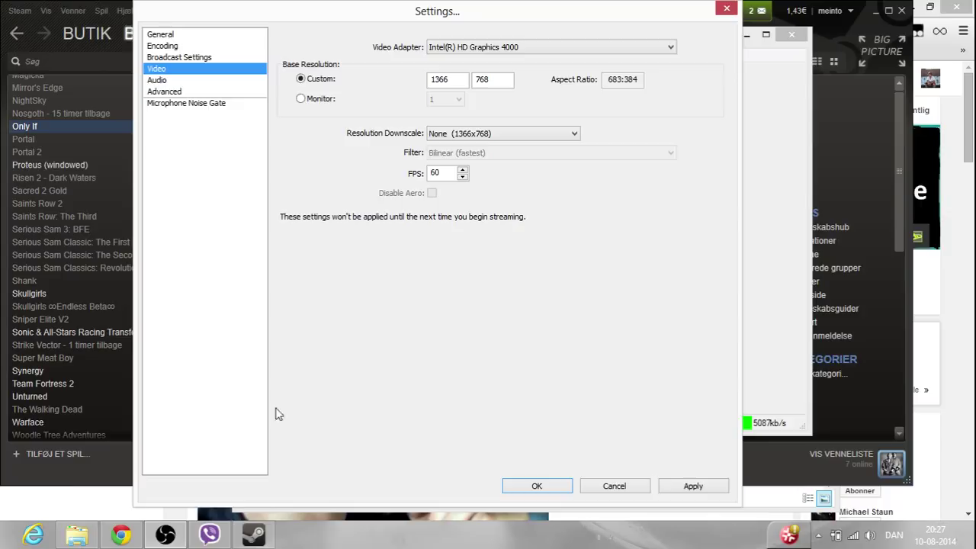
click(690, 488)
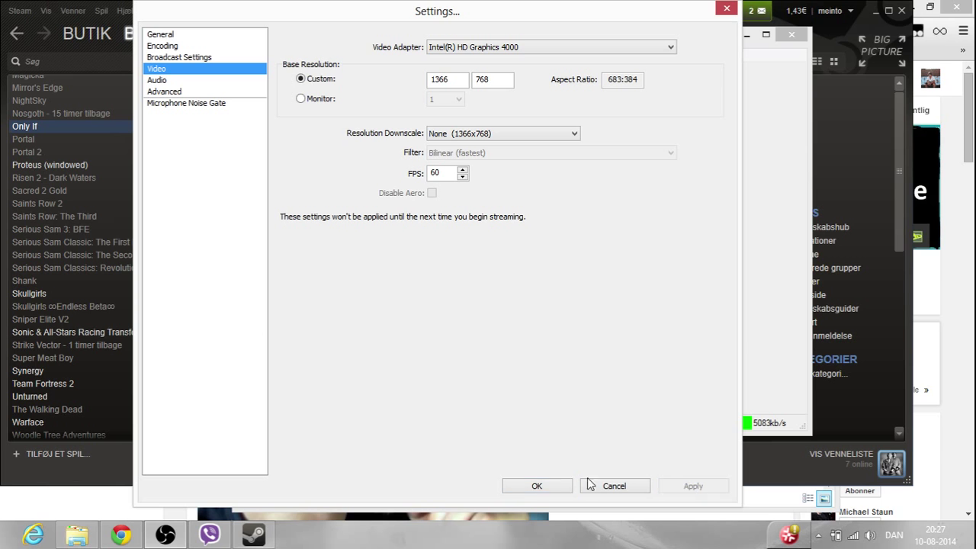
click(543, 486)
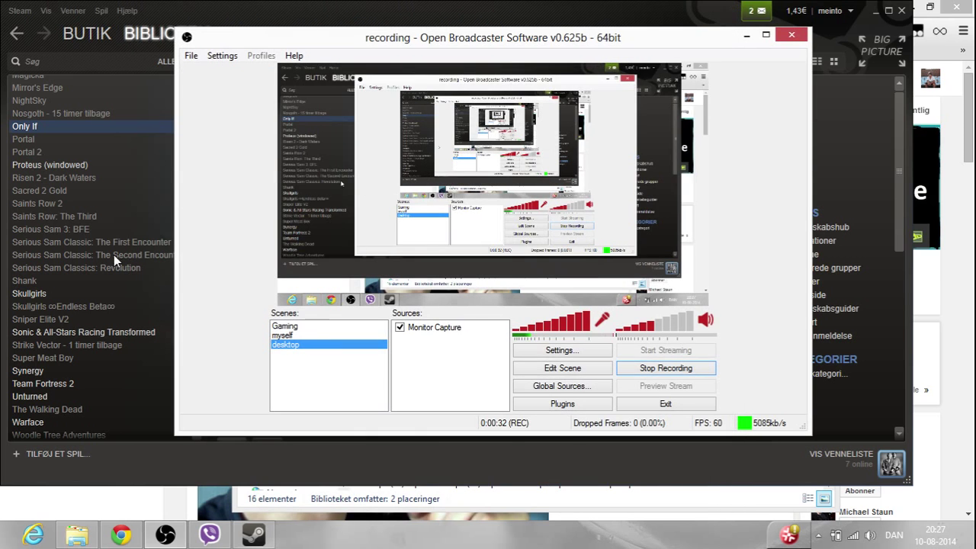
- Switch to Steam and launch Only If from its library page
key(alt+Tab)
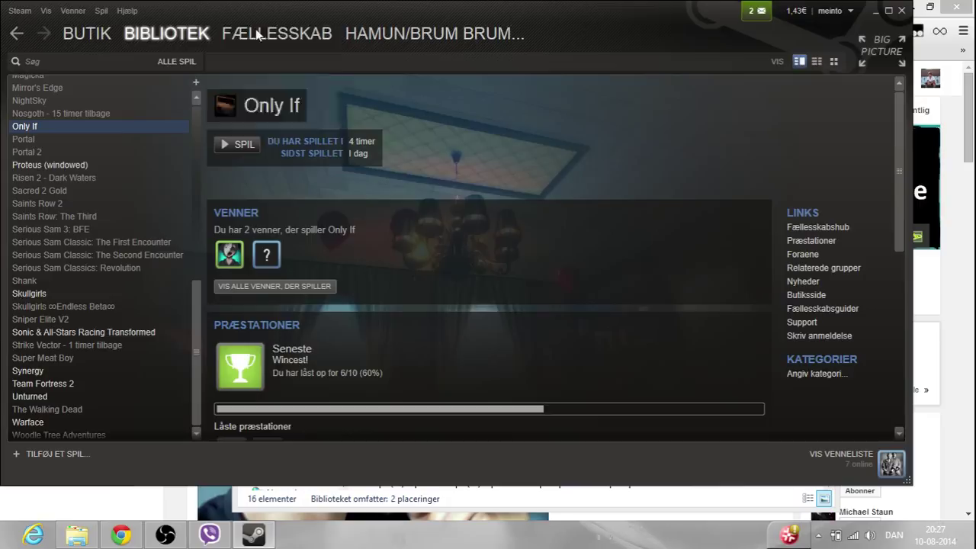
click(243, 147)
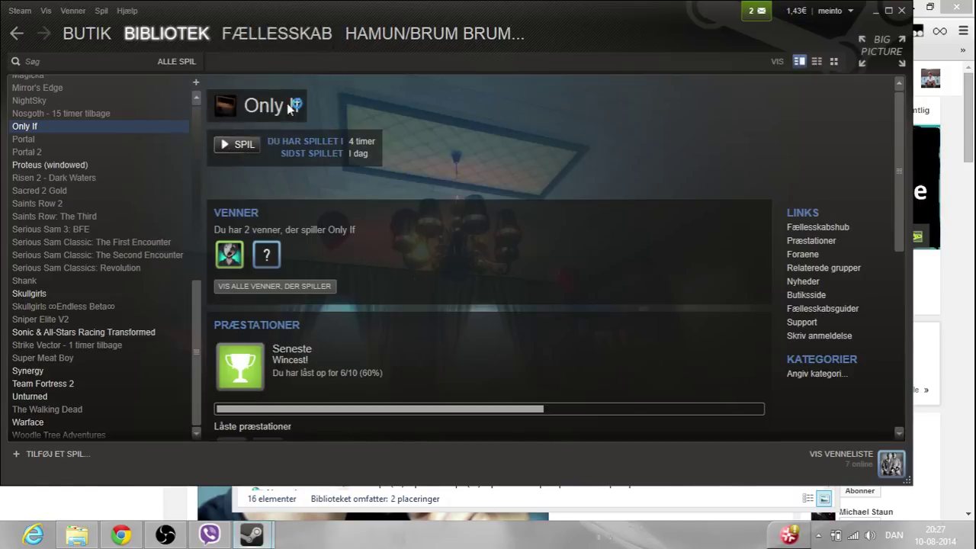